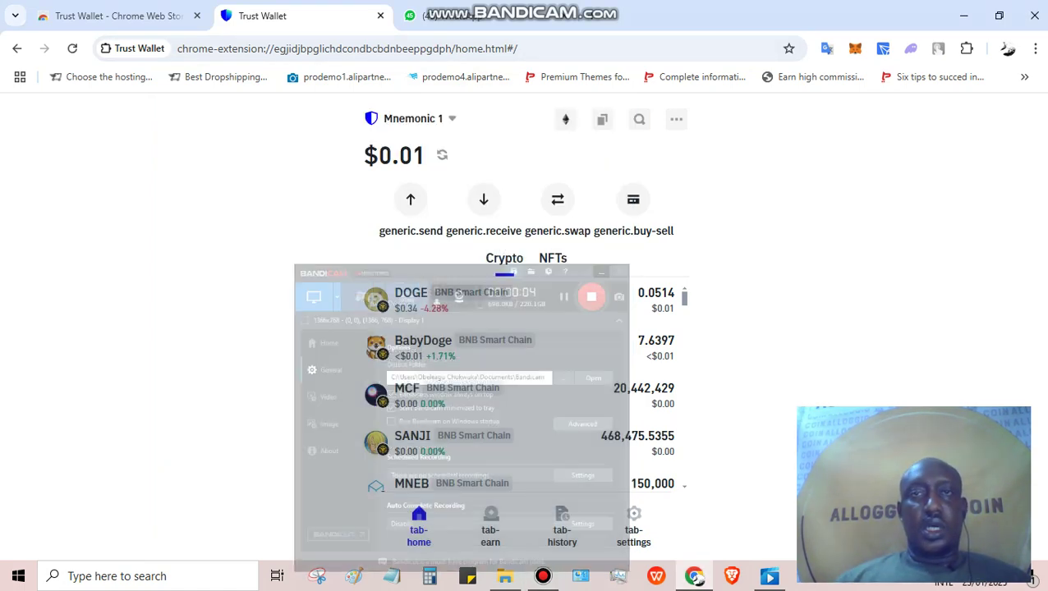
click(572, 108)
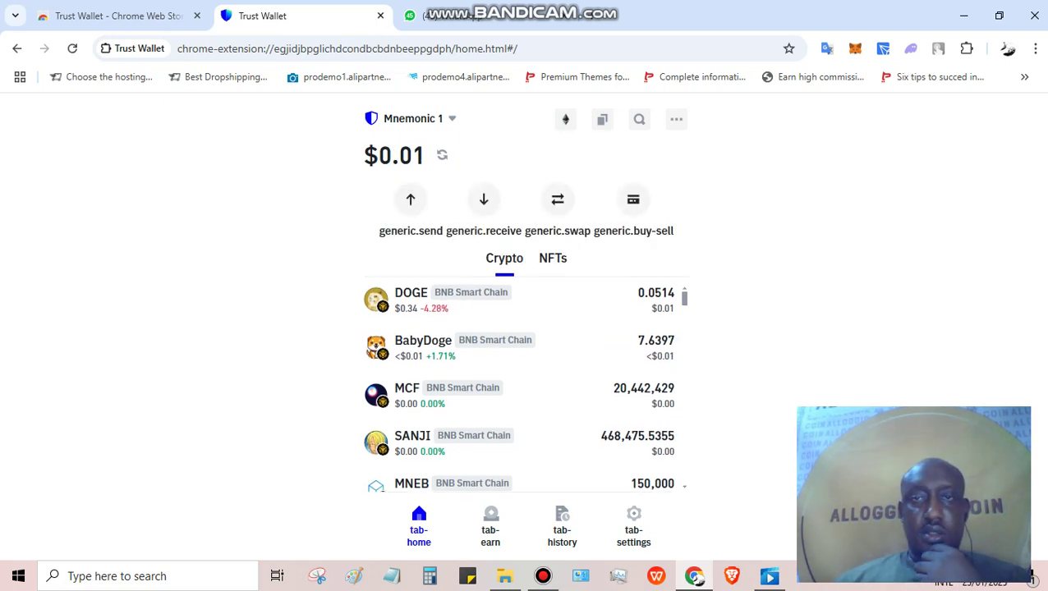
scroll(525, 353, down, 2)
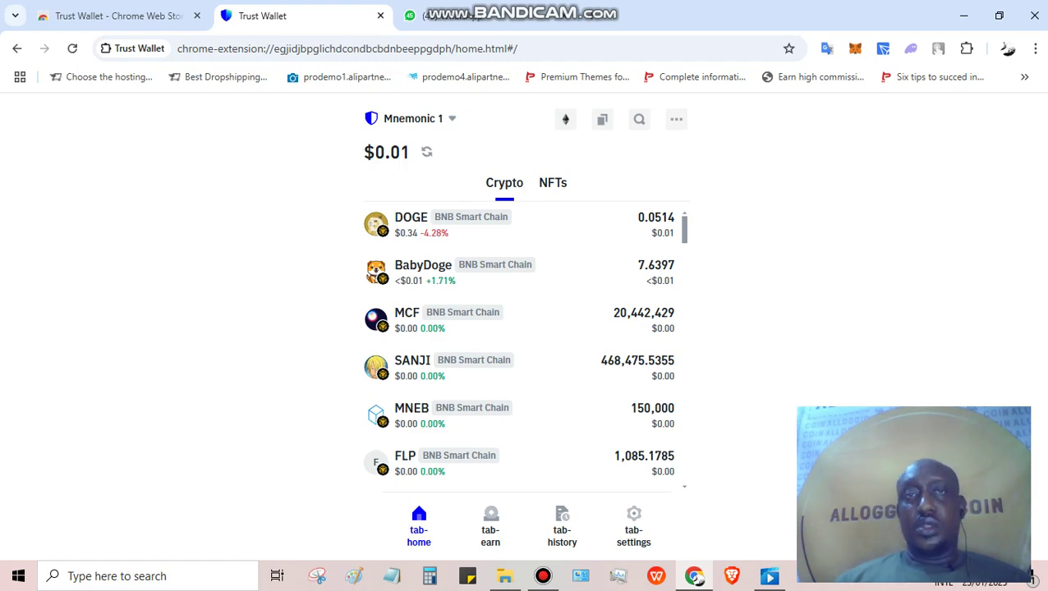
scroll(525, 353, up, 2)
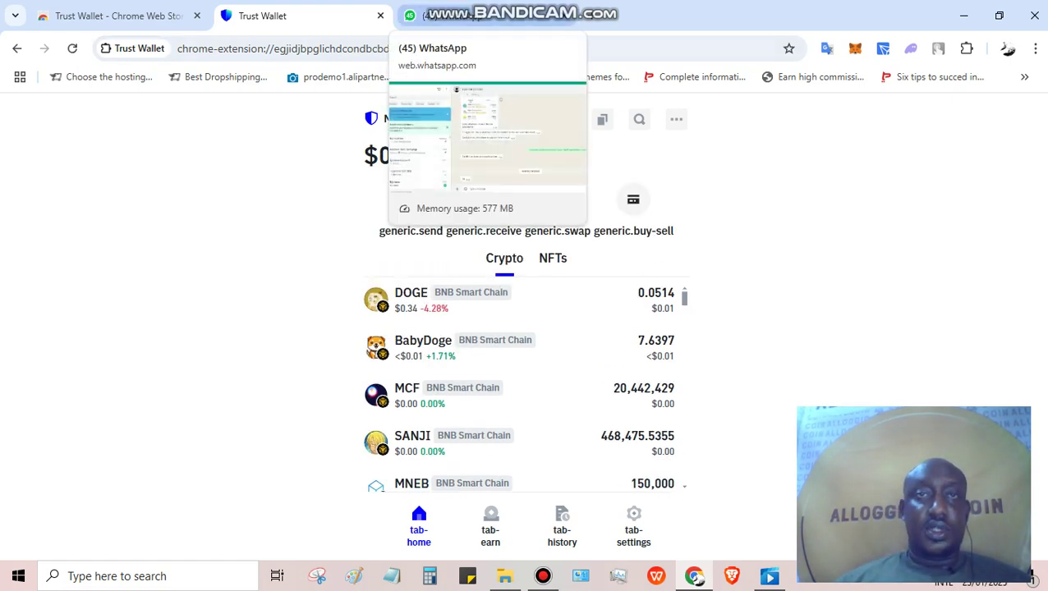
Open the BNB Chain token recovery documentation linked in the WhatsApp Web chat and follow its Mainnet link to the recovery tool.
click(451, 15)
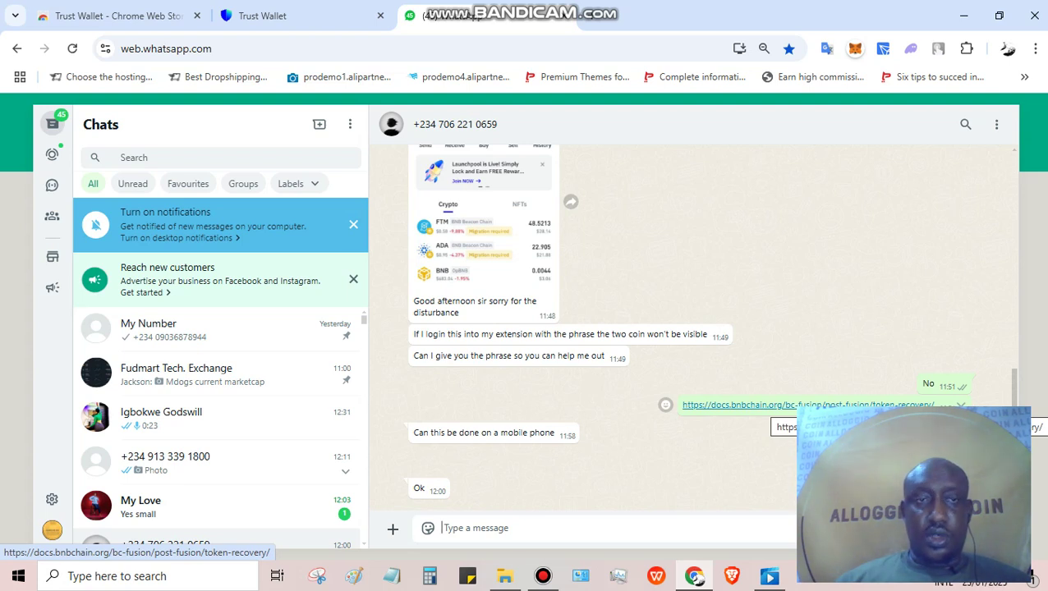
click(805, 404)
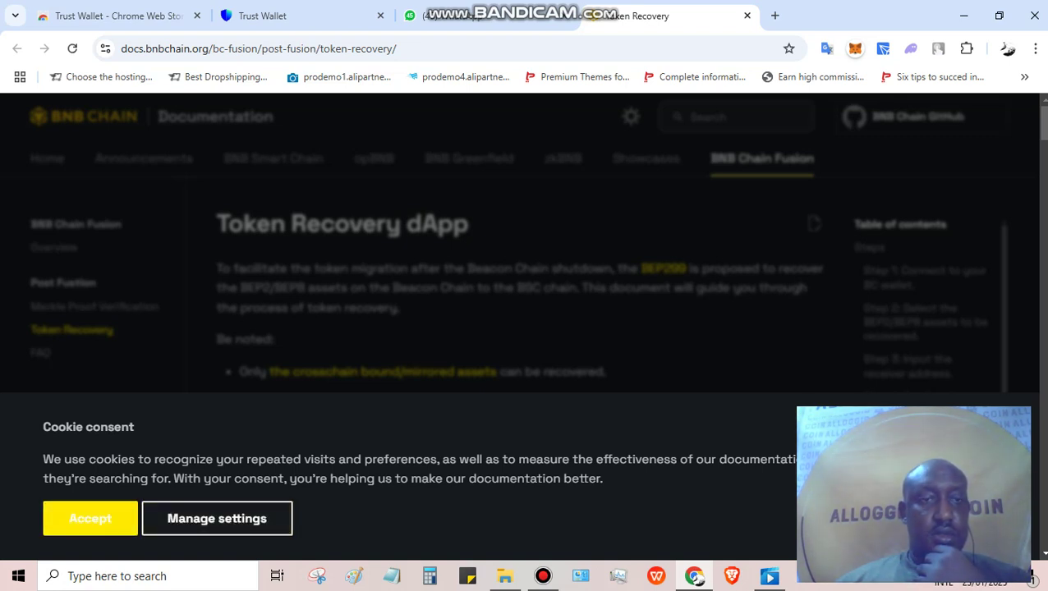
key(F5)
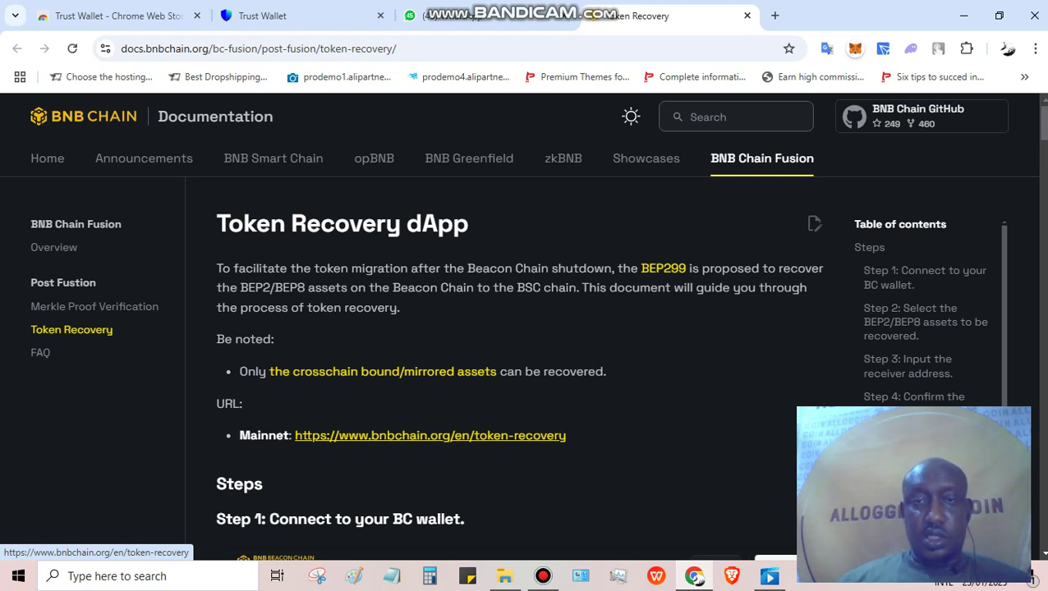
click(430, 435)
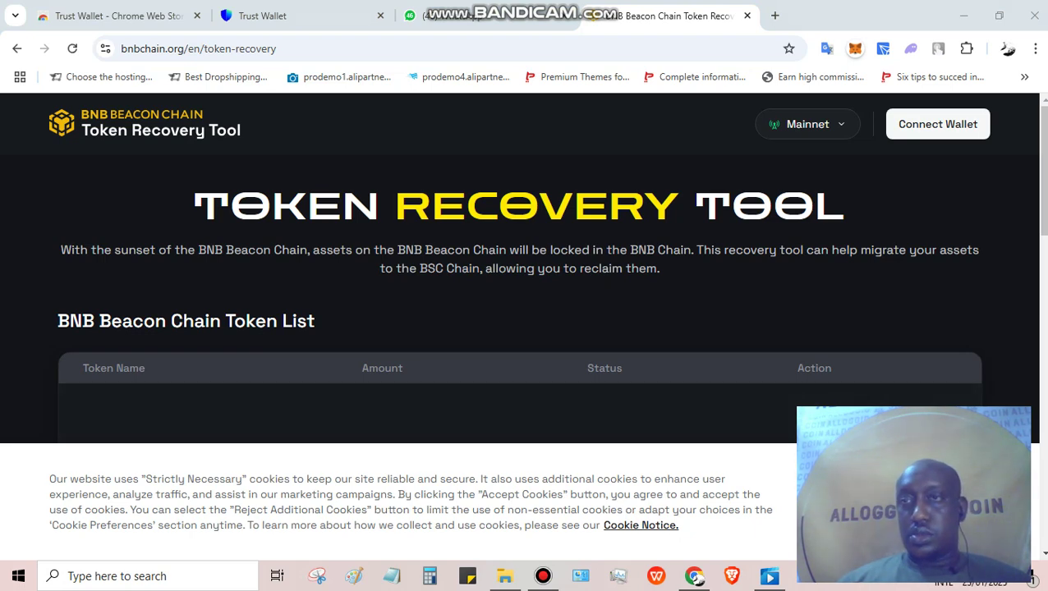
Connect Trust Wallet to the BNB Beacon Chain Token Recovery Tool to view the tokens.
scroll(518, 271, down, 2)
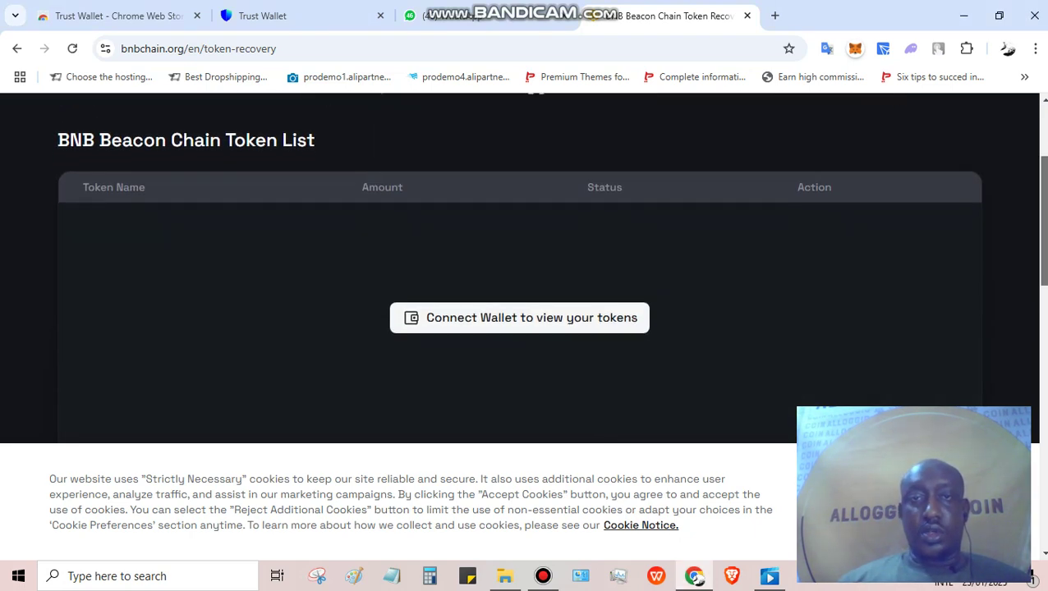
scroll(519, 271, down, 1)
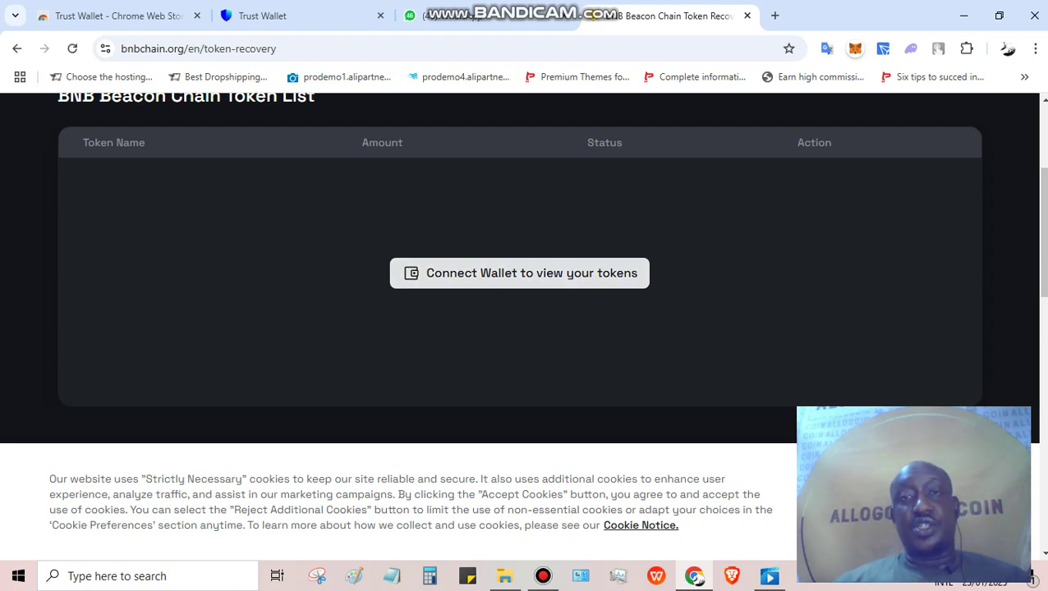
key(ctrl+2)
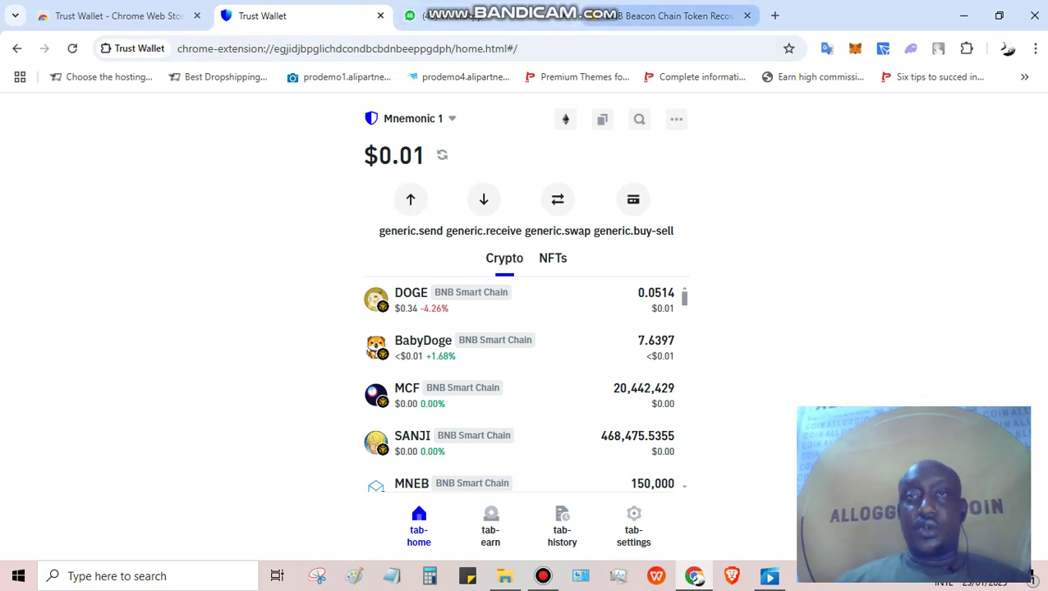
key(ctrl+4)
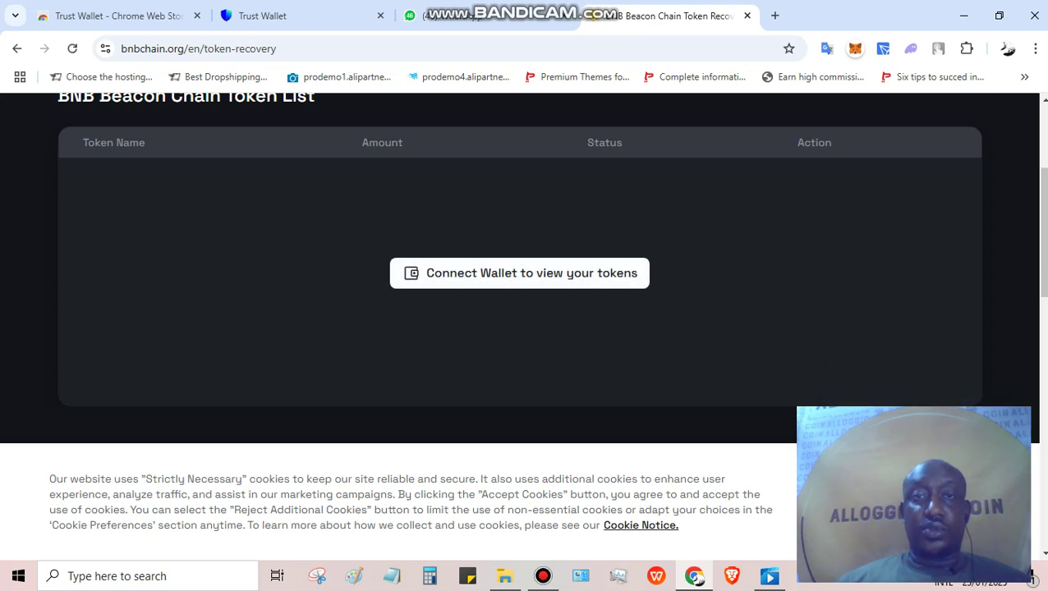
click(519, 272)
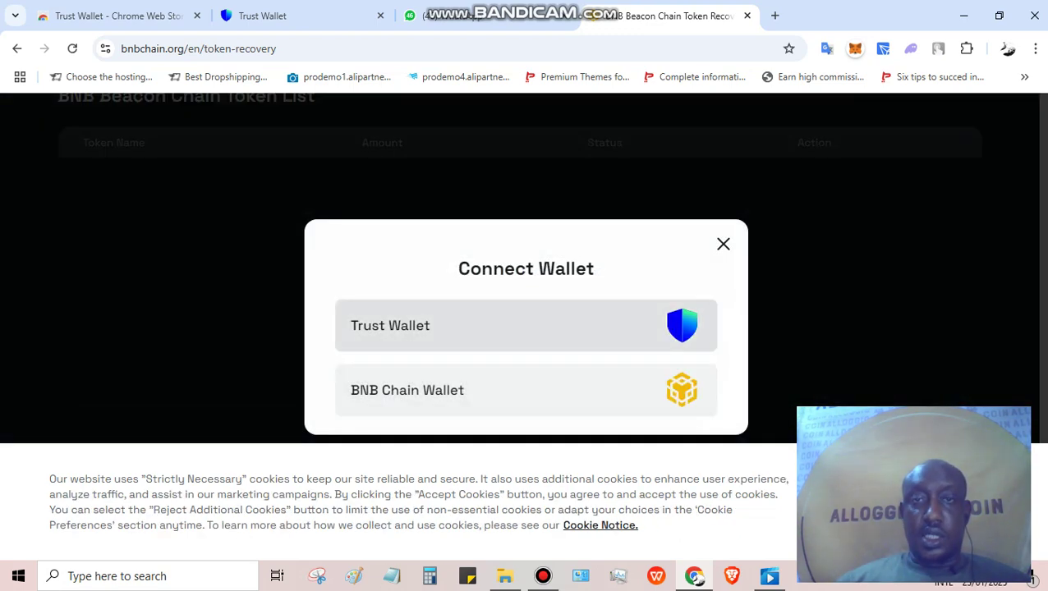
click(525, 326)
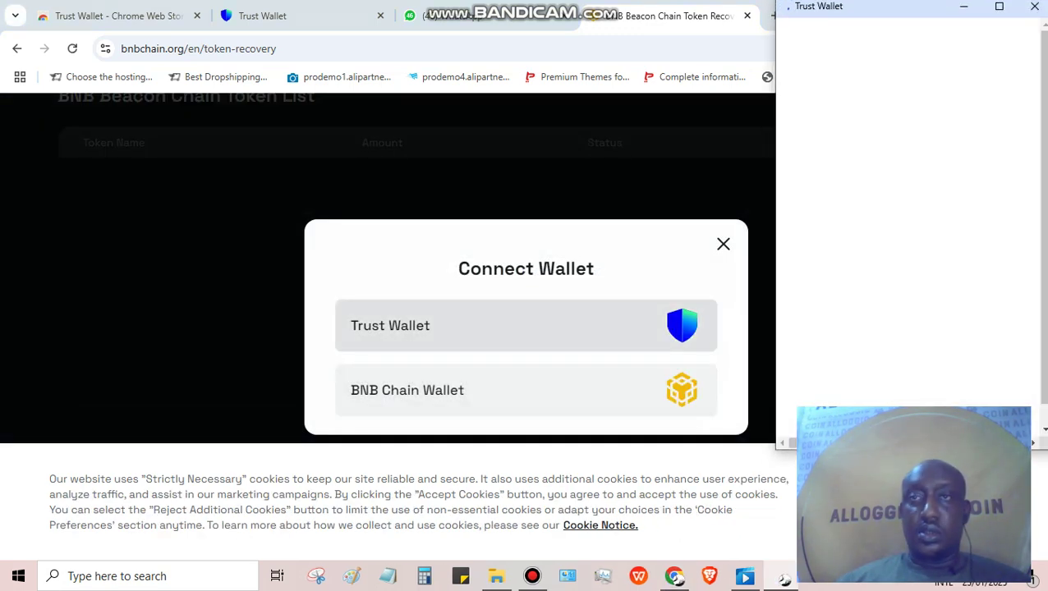
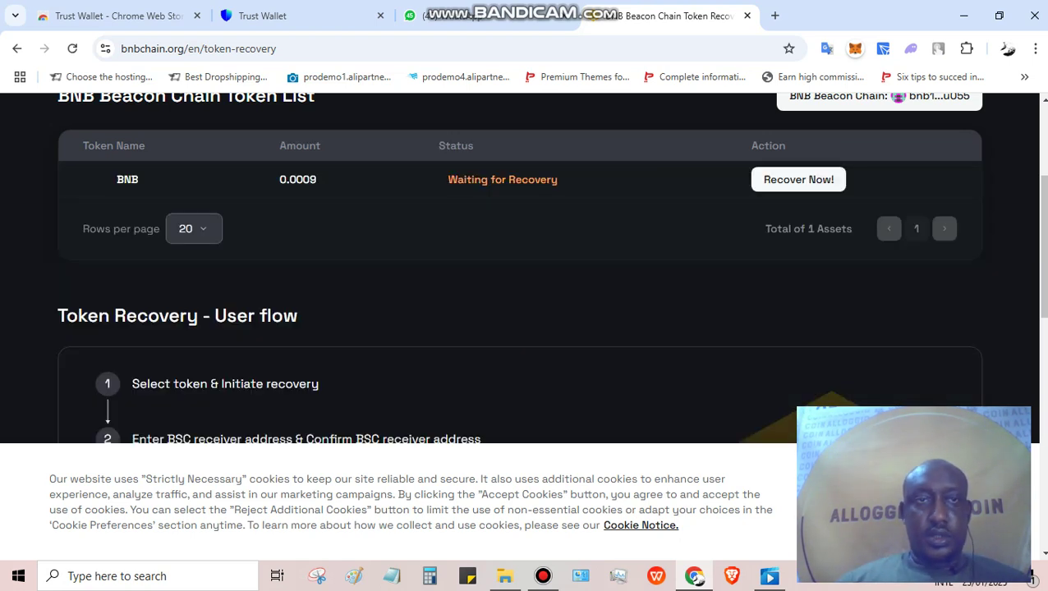
Review the BNB Beacon Chain token list and the steps of the token recovery user flow.
scroll(519, 271, up, 2)
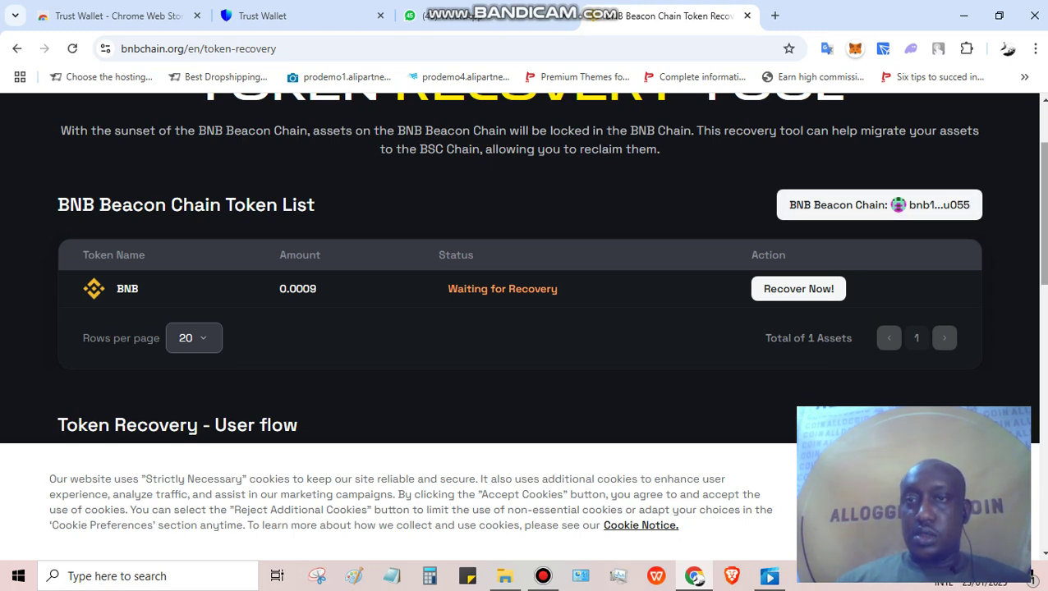
scroll(525, 266, down, 1)
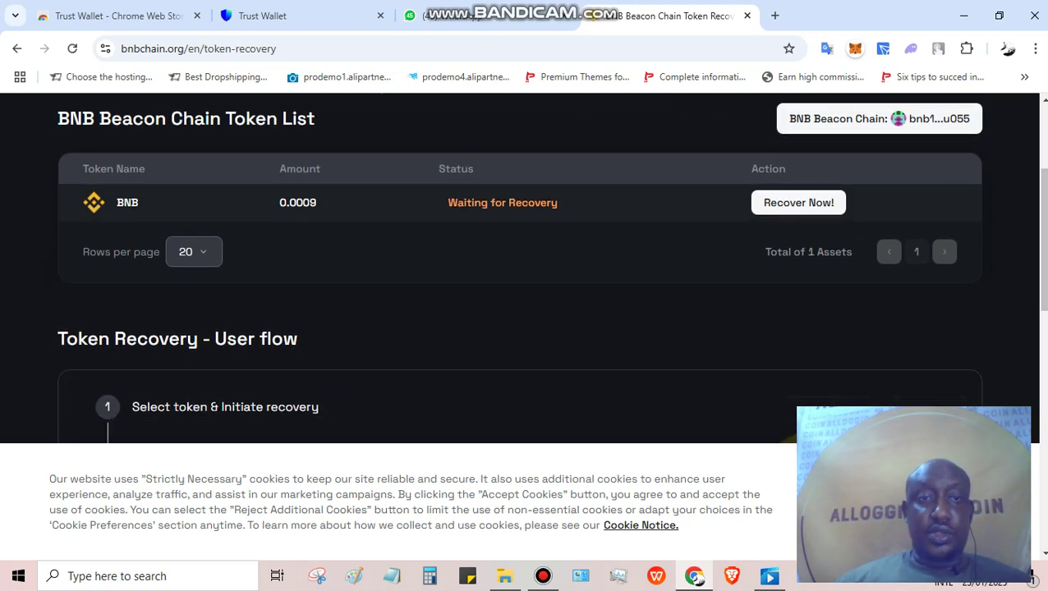
scroll(526, 271, down, 1)
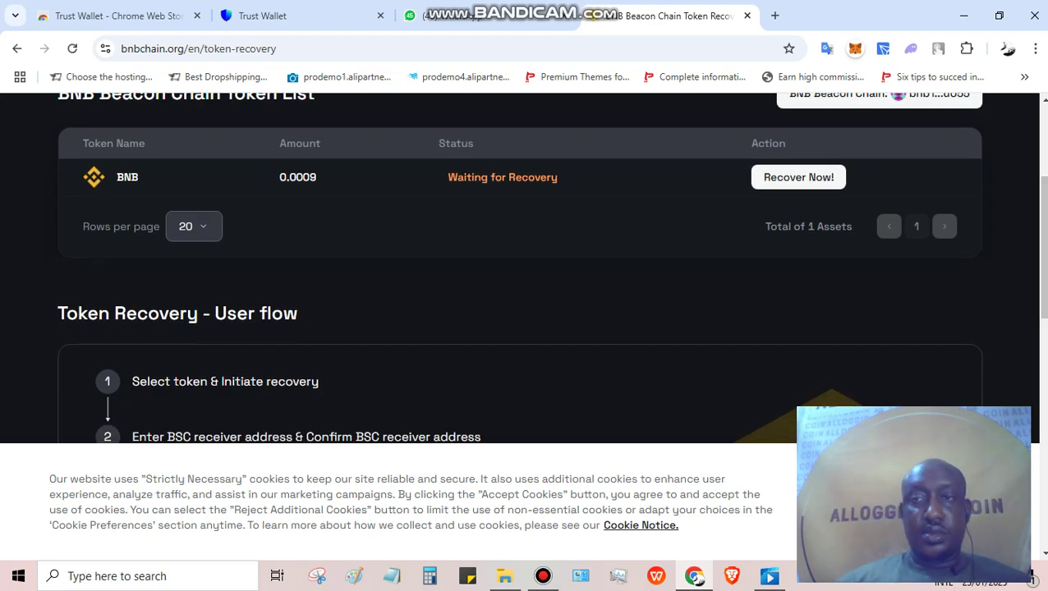
scroll(525, 271, down, 3)
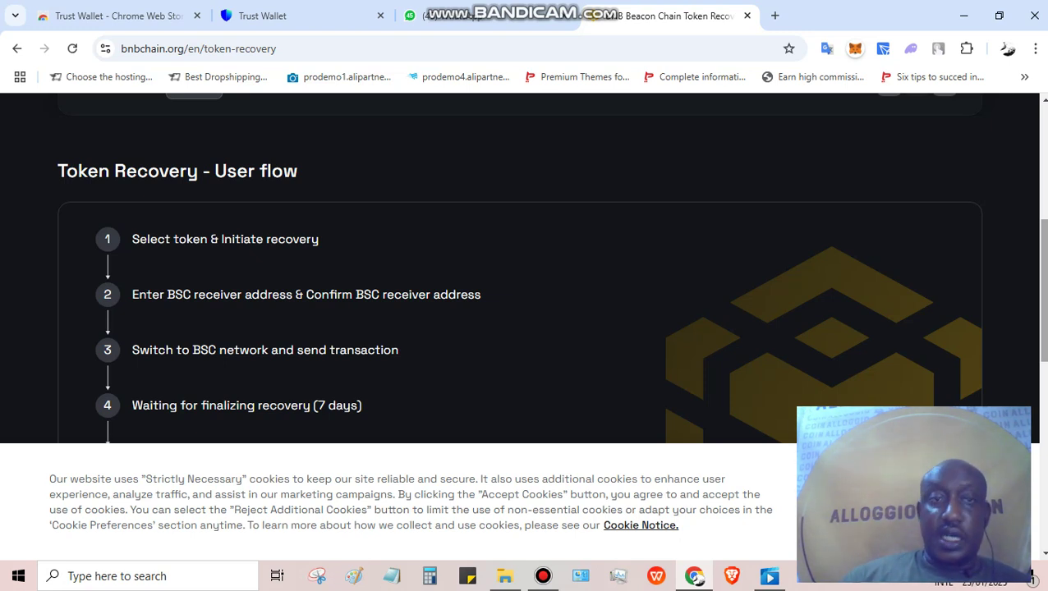
scroll(526, 271, down, 1)
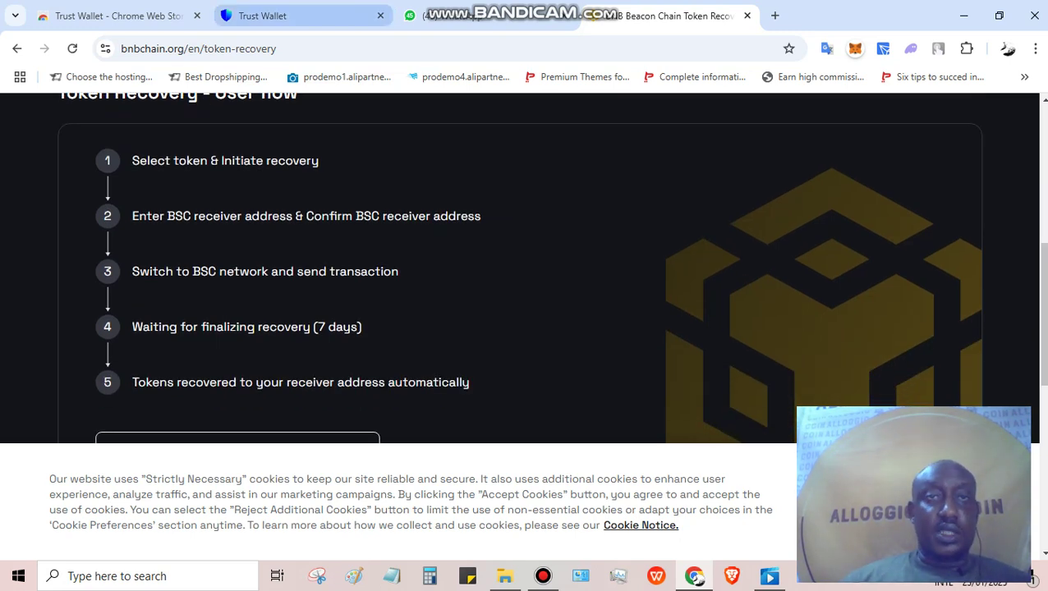
Copy the receive address of the BNB Smart Chain DOGE asset in Trust Wallet and return to the recovery tool.
click(263, 16)
scroll(525, 370, down, 1)
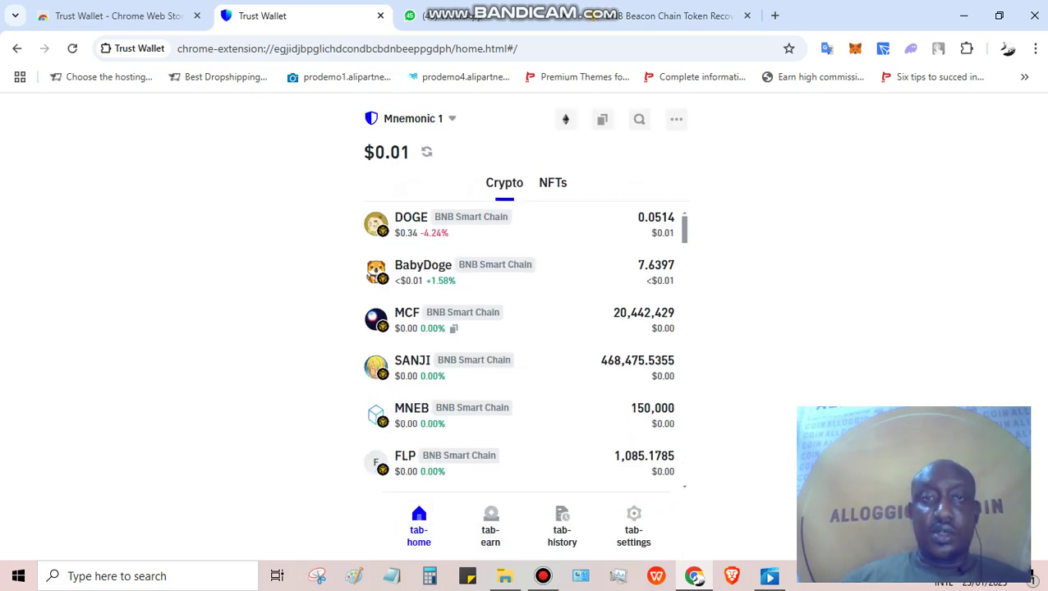
click(410, 222)
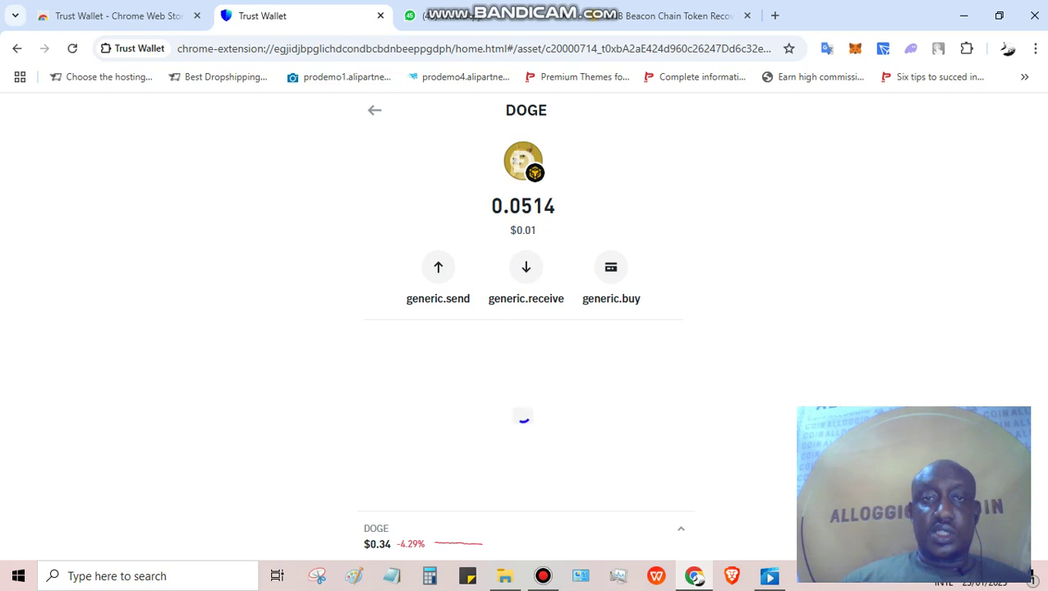
click(525, 267)
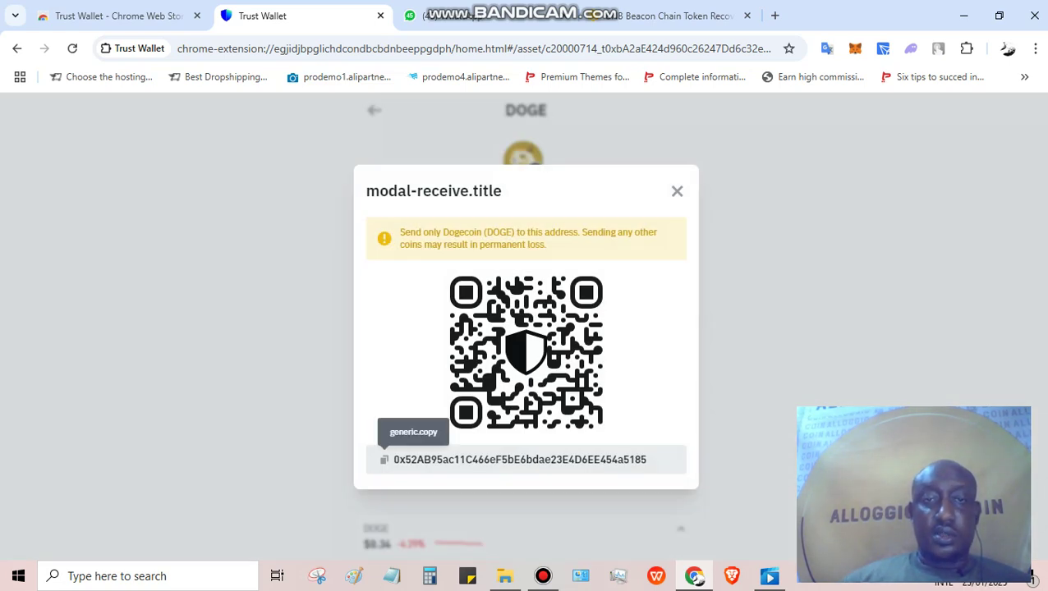
click(517, 460)
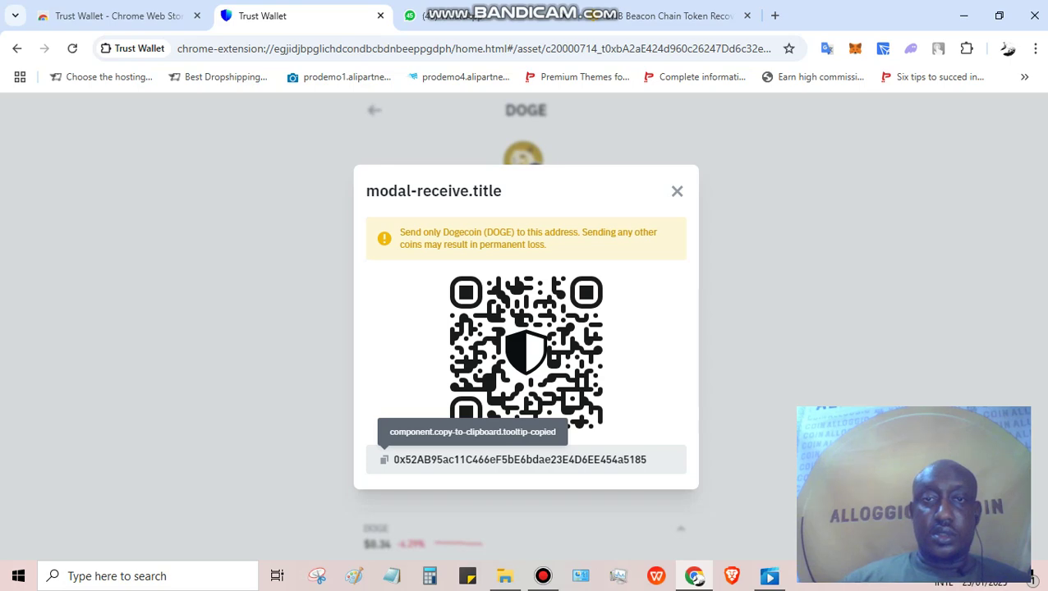
key(Escape)
click(664, 16)
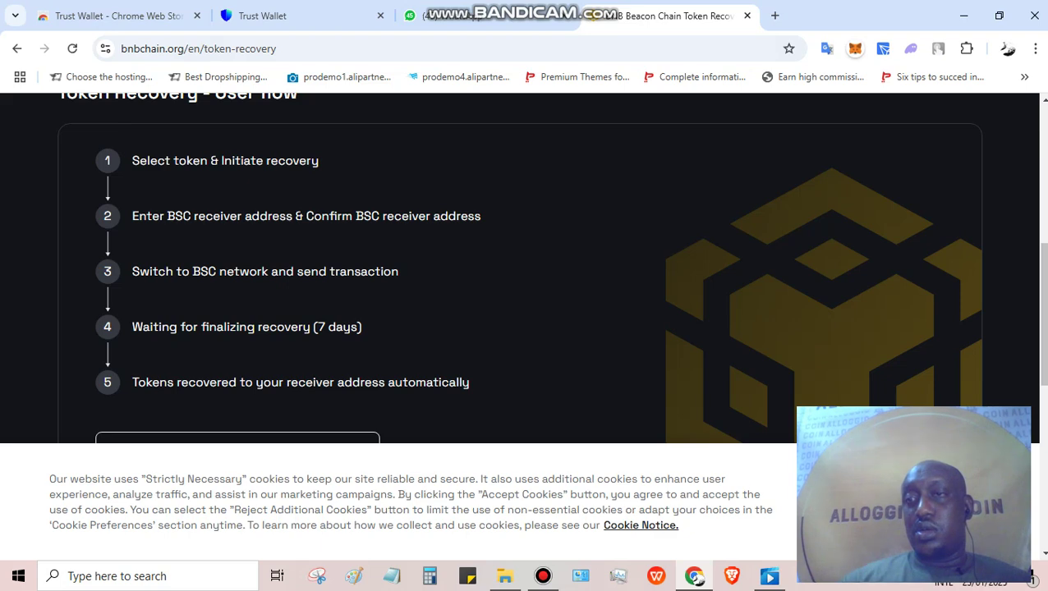
Initiate recovery of the BNB token from the BNB Beacon Chain token list.
scroll(525, 267, up, 3)
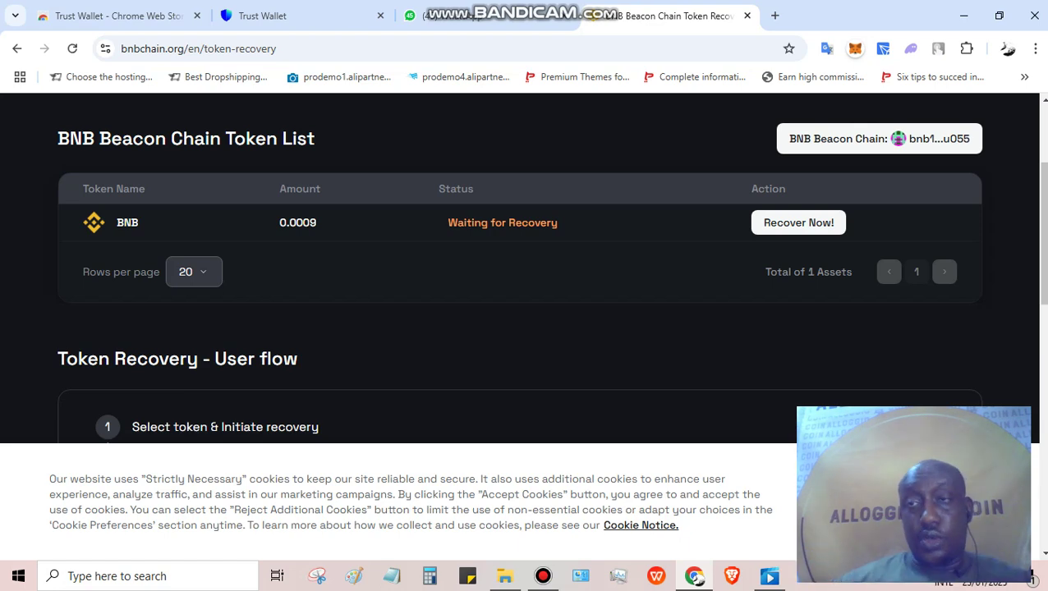
scroll(526, 267, down, 3)
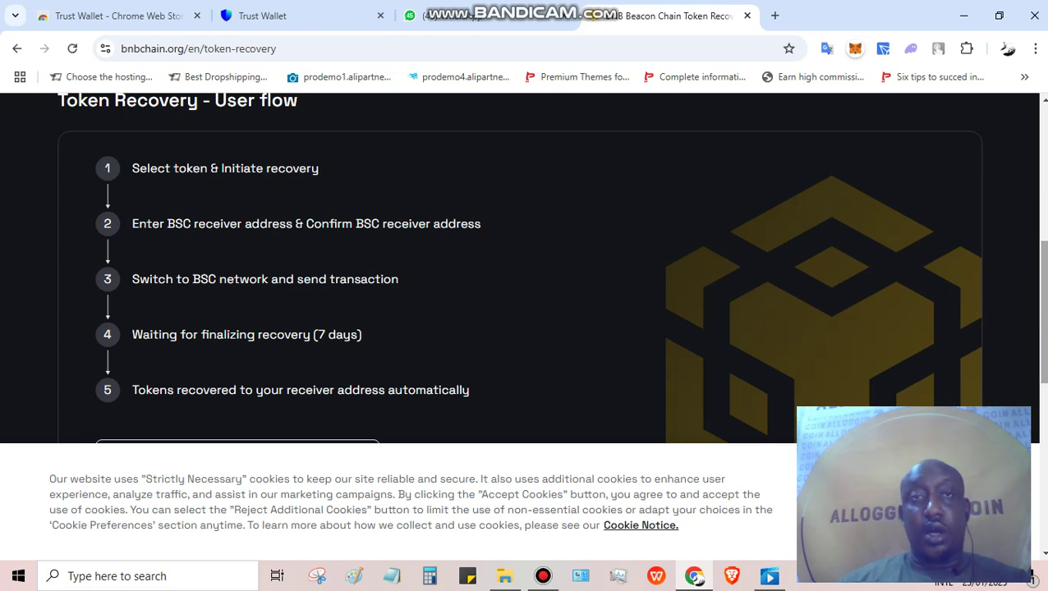
click(271, 16)
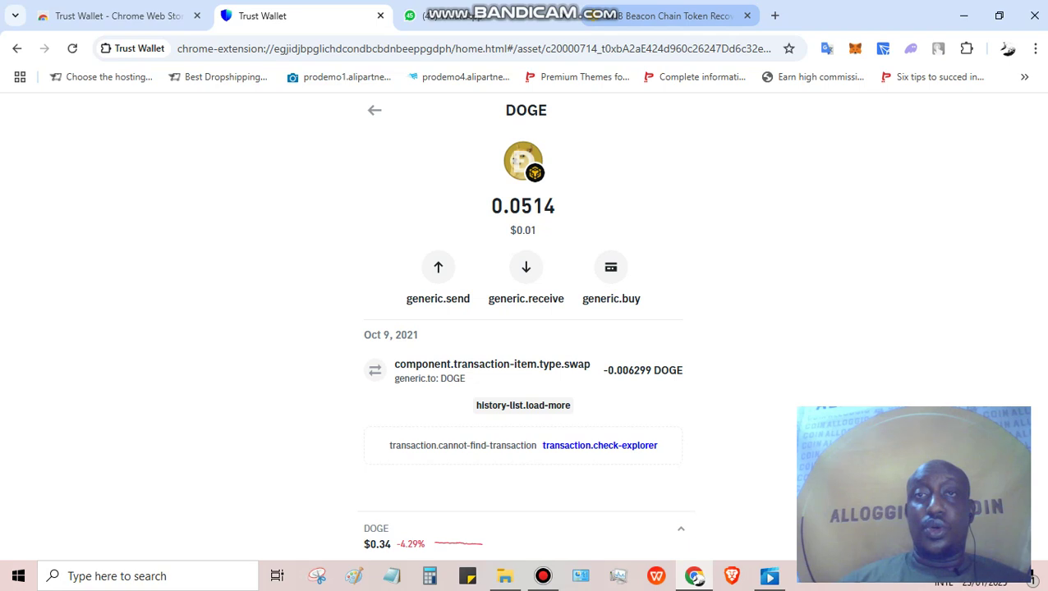
click(670, 15)
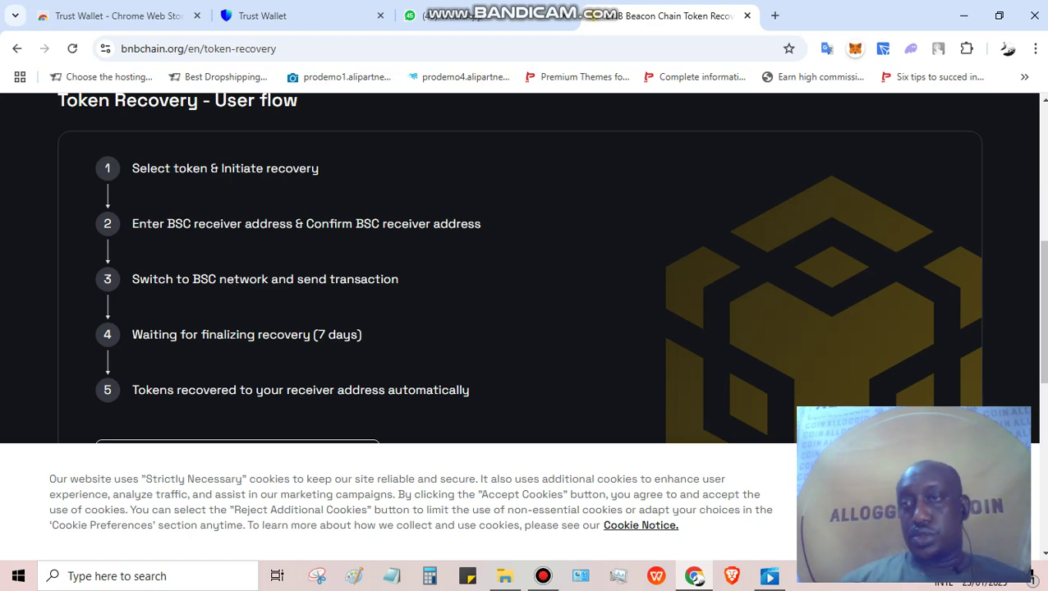
scroll(526, 267, up, 3)
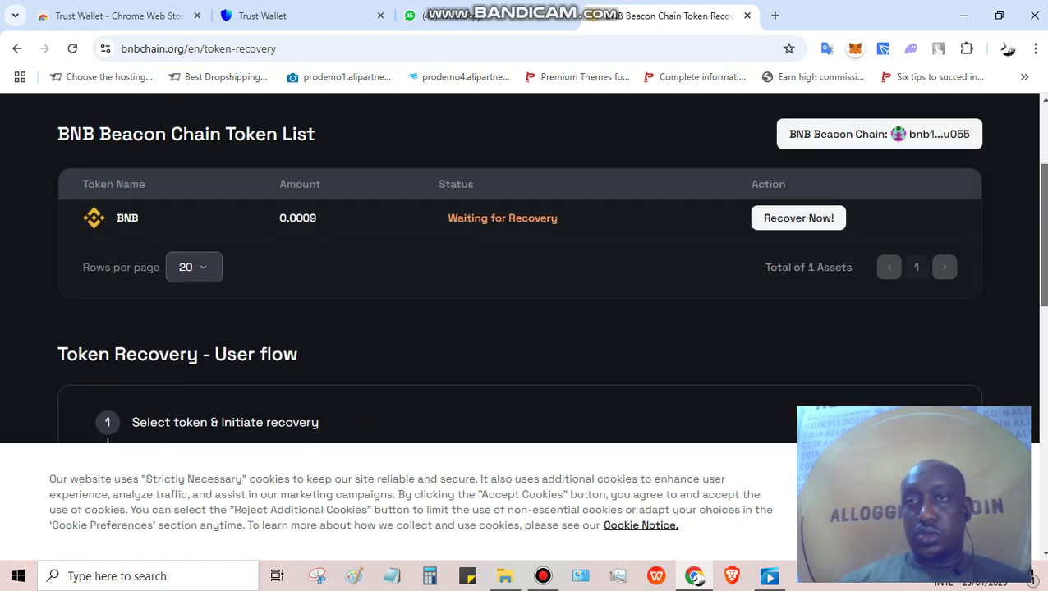
scroll(526, 267, up, 1)
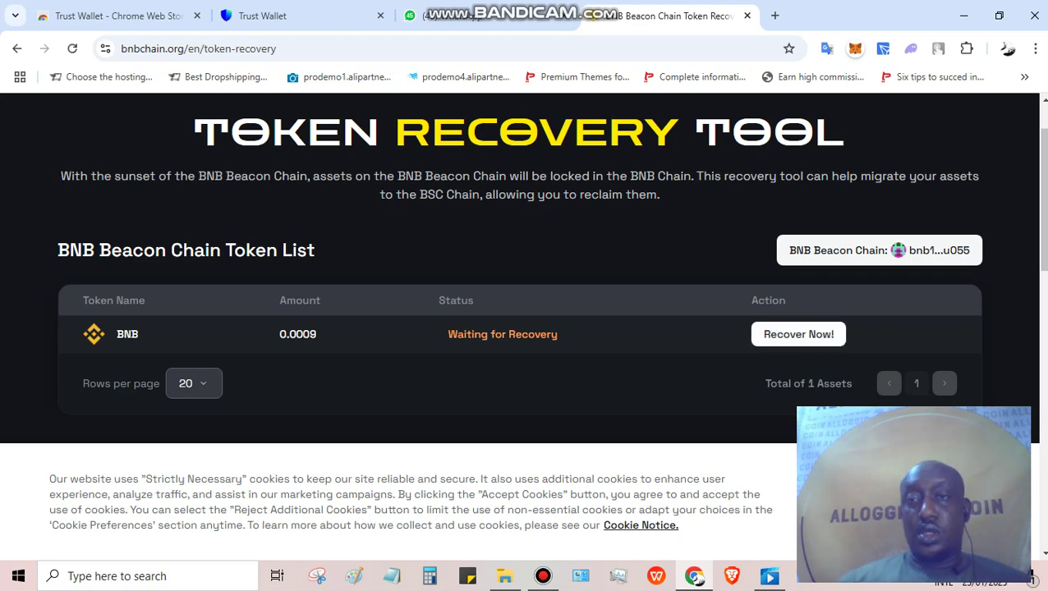
click(798, 334)
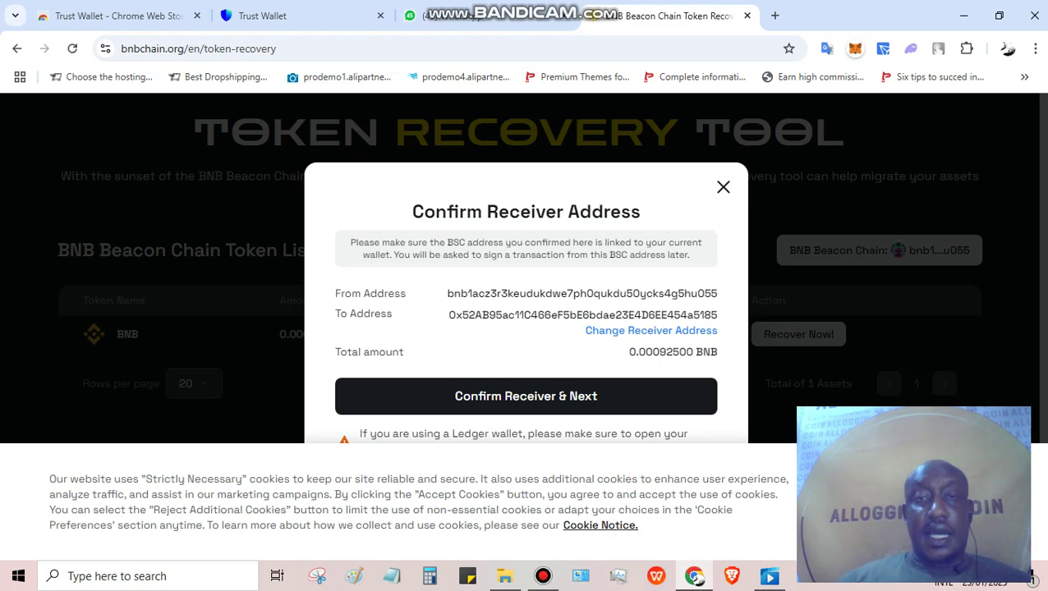
Check the recovery's receiver address against the receive address of the DOGE asset in Trust Wallet and return to the recovery tool.
click(263, 15)
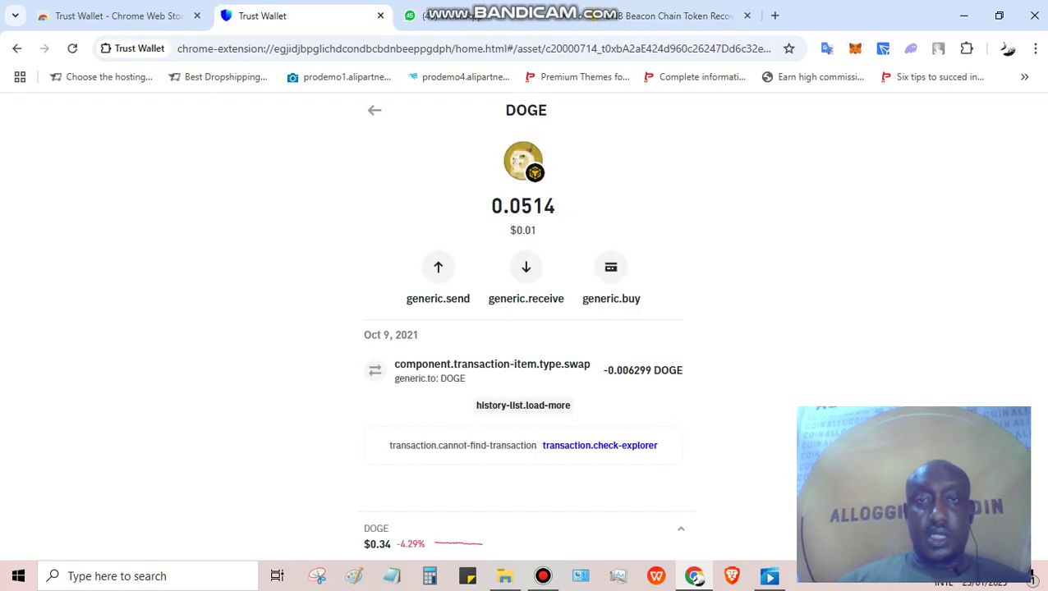
click(525, 267)
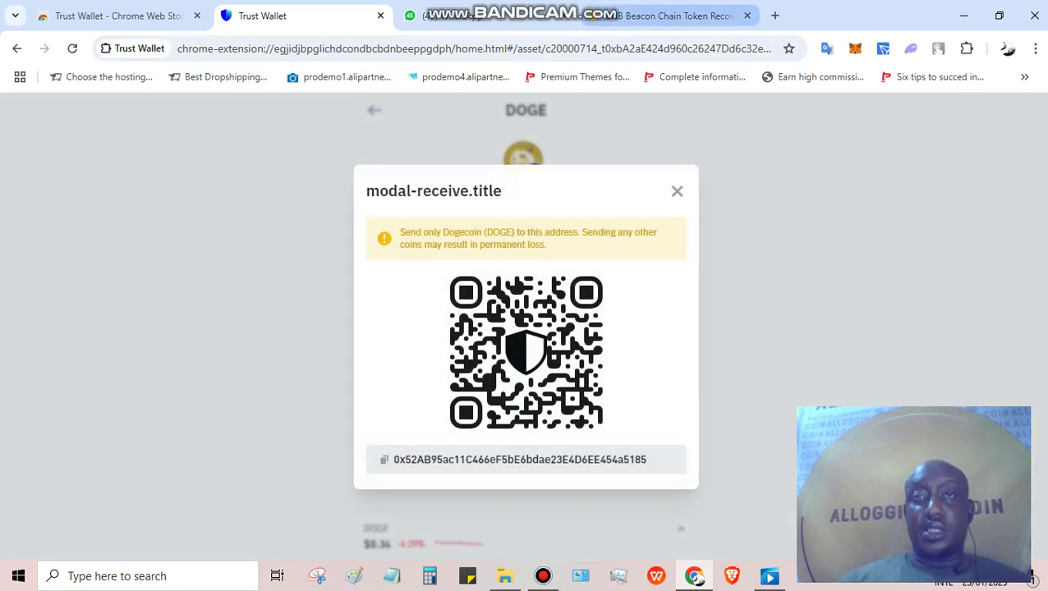
click(673, 16)
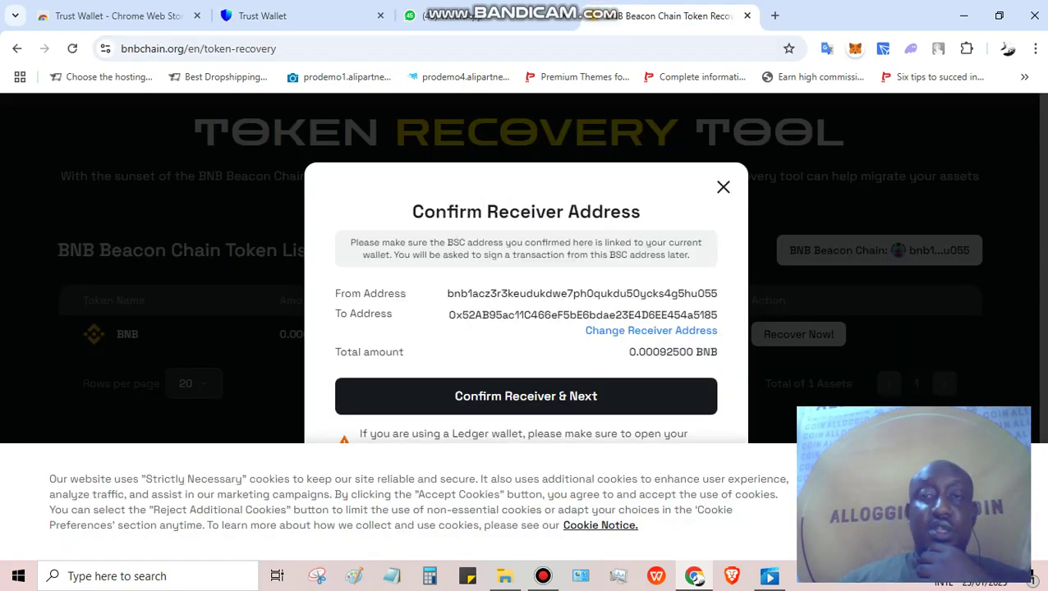
Open the receiver address for editing, accept the same BSC address and confirm it as the receiver of the BNB recovery.
click(651, 330)
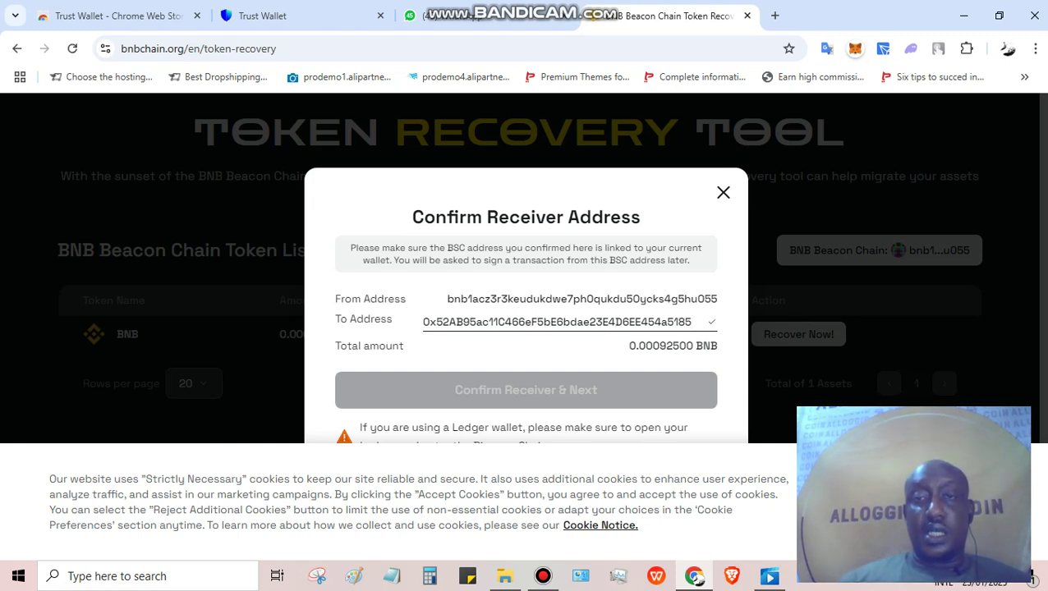
key(Return)
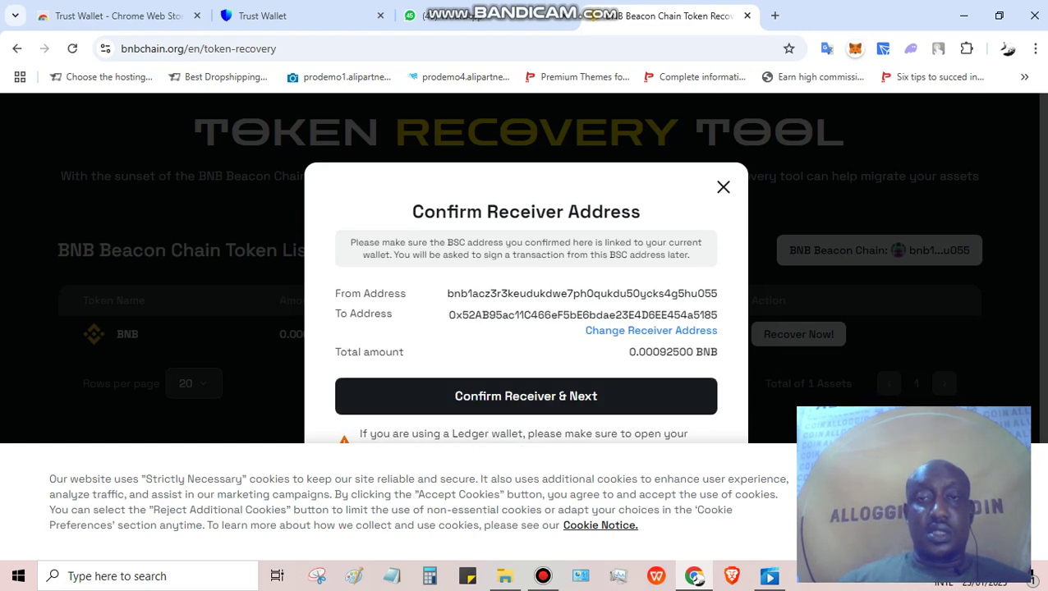
key(Return)
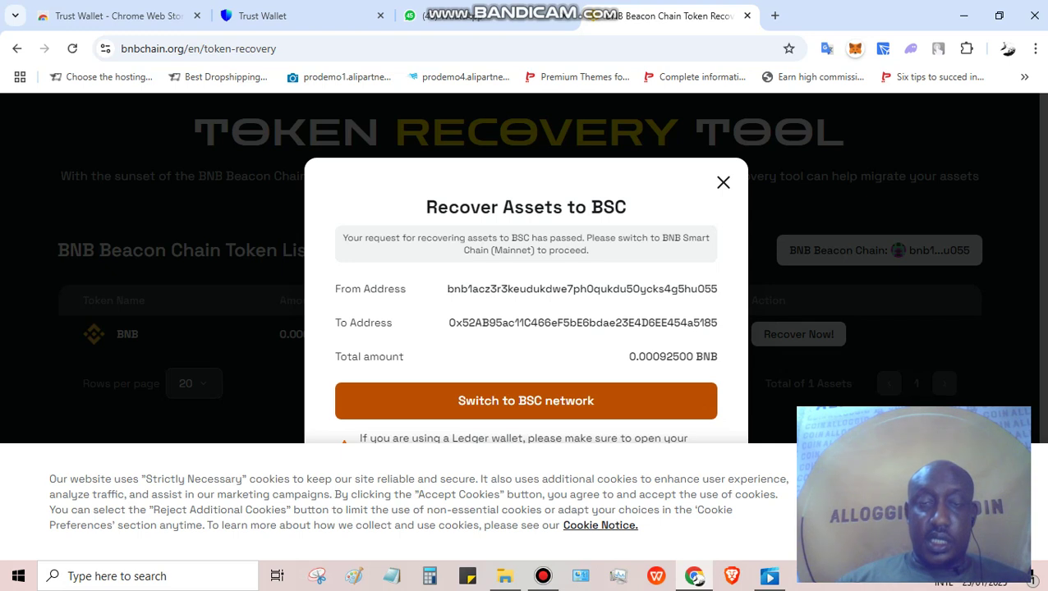
Switch to the BSC network, try to sign the recovery transaction in Trust Wallet, and close the recovery dialog.
click(526, 401)
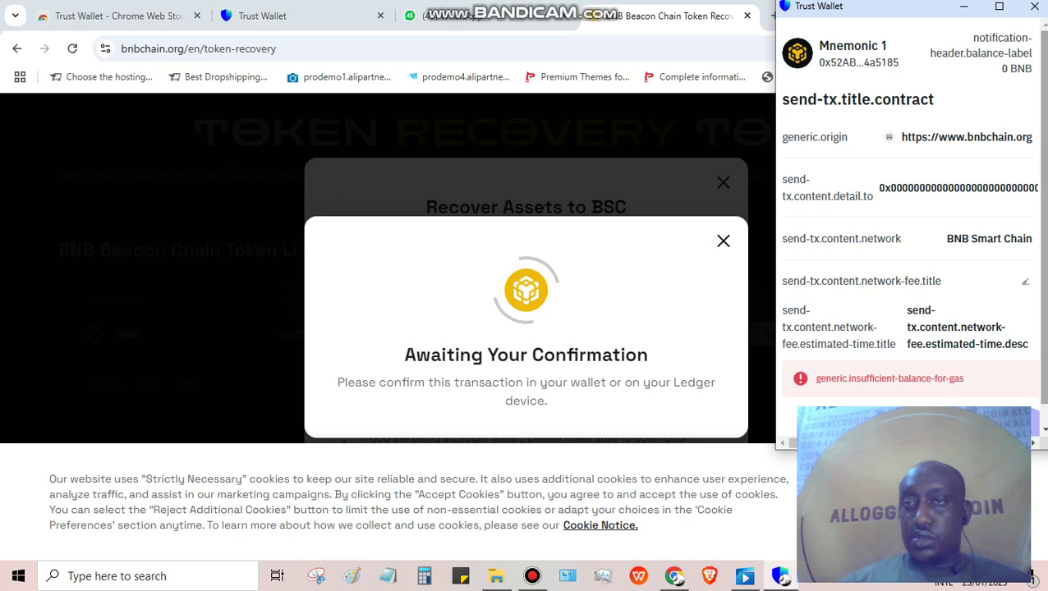
scroll(908, 247, down, 1)
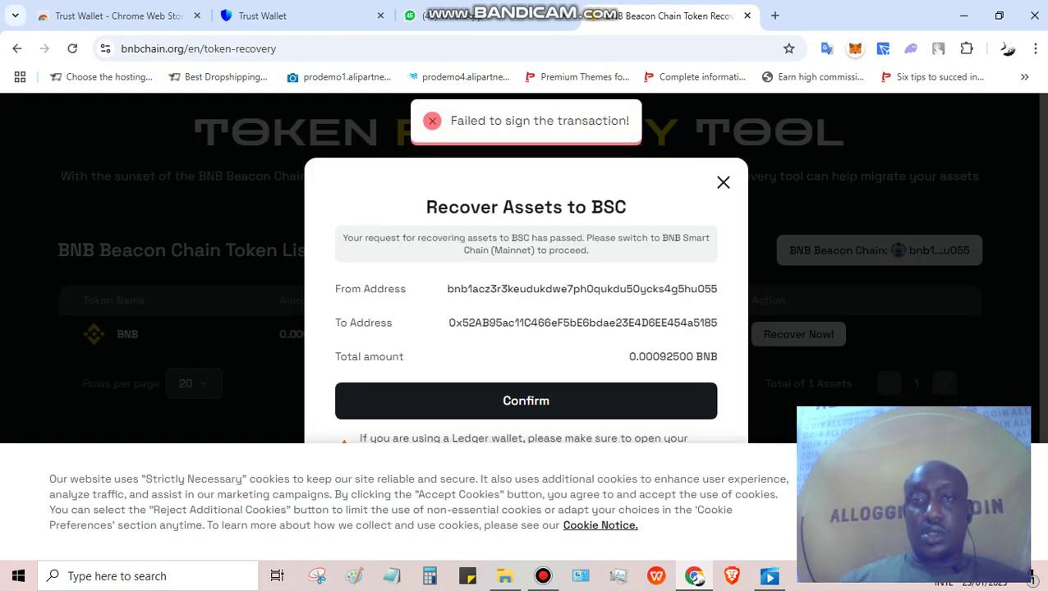
key(Escape)
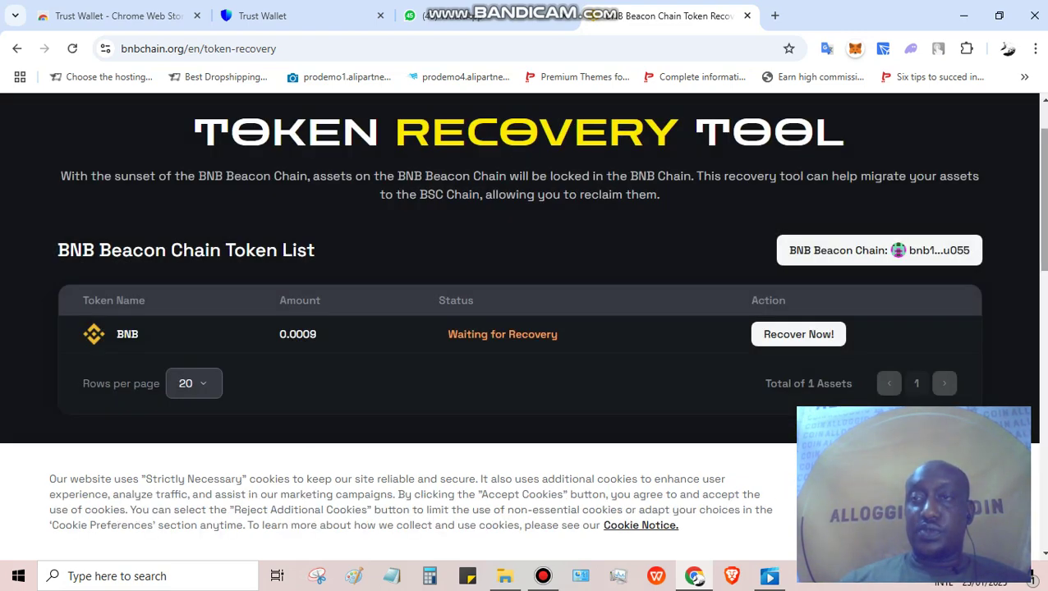
Review the recovery steps from sending the transaction to the 7-day finalization, and return to the token list.
scroll(524, 271, down, 2)
scroll(524, 271, down, 3)
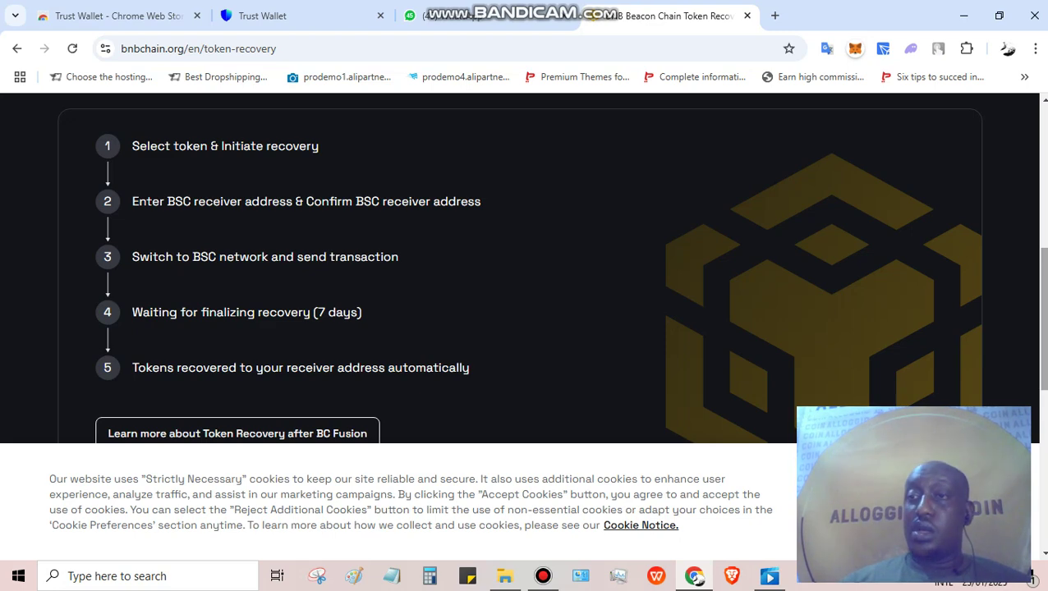
scroll(519, 271, up, 5)
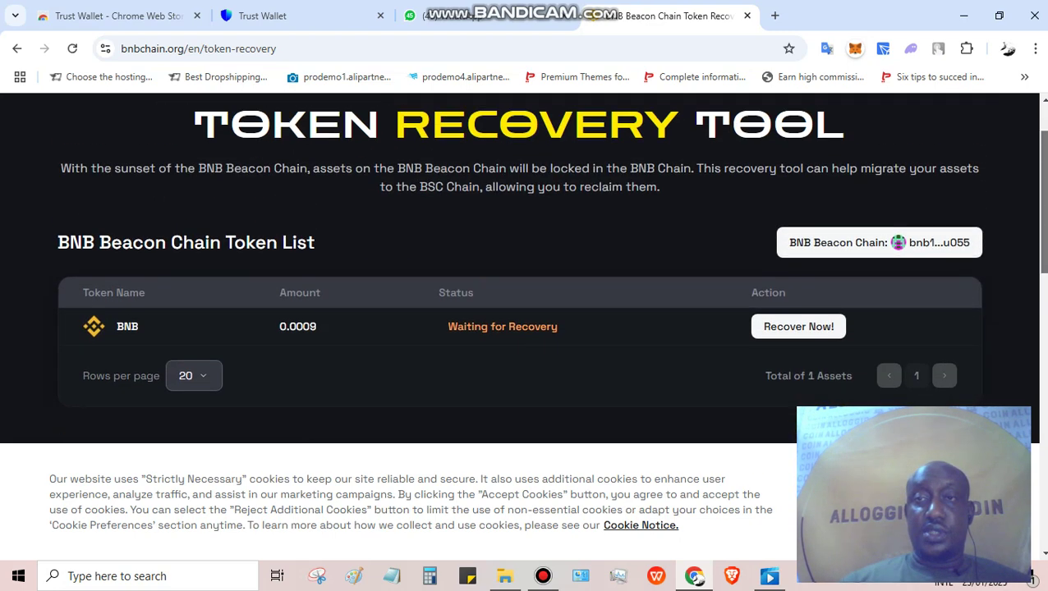